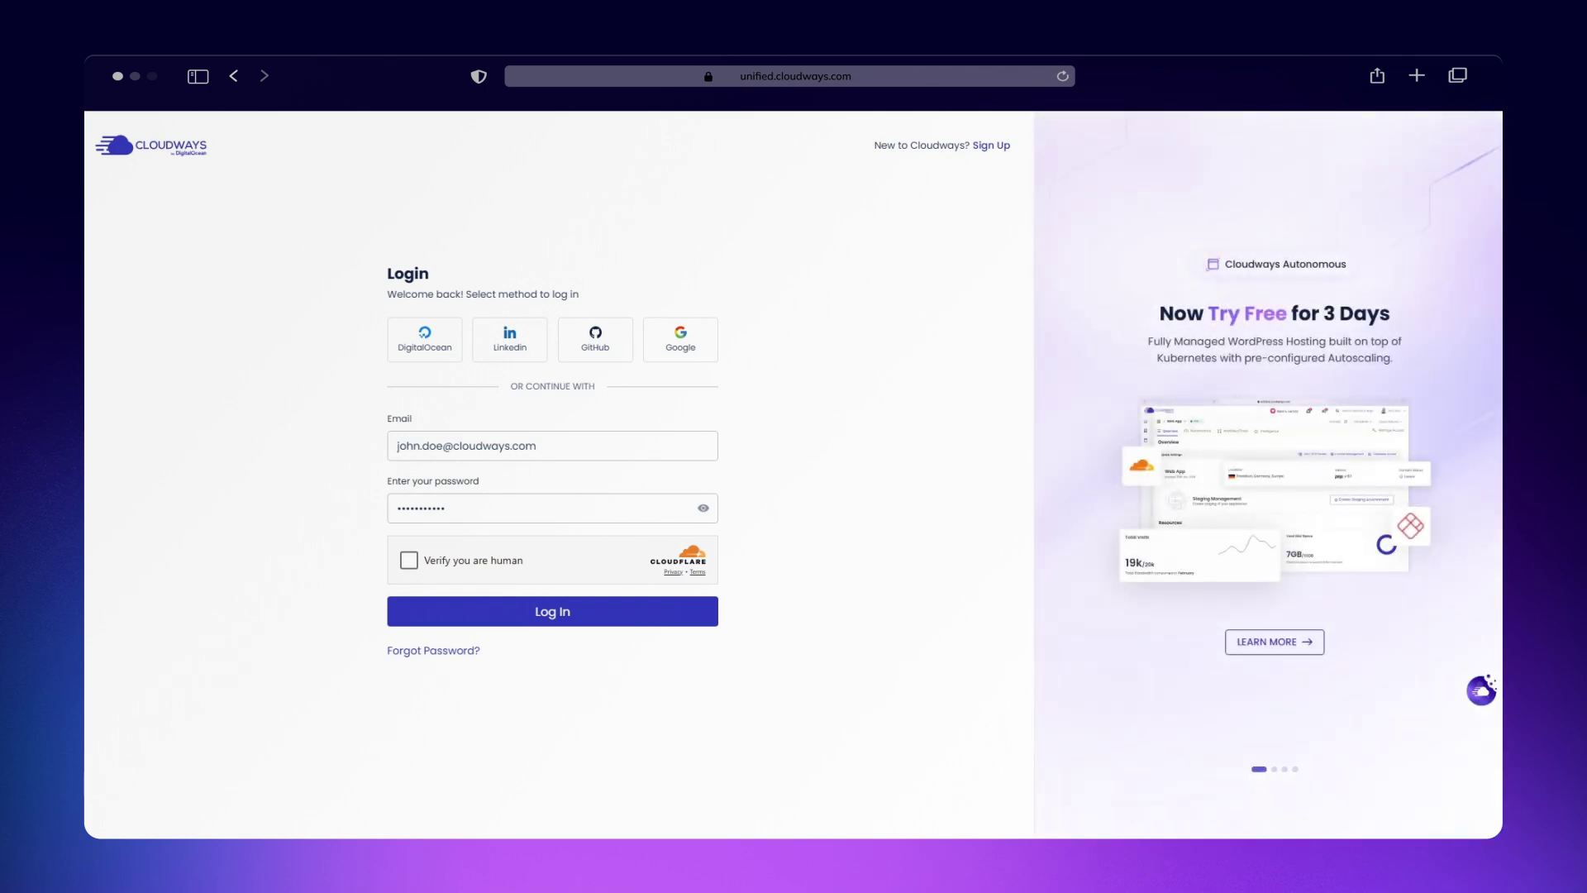
Step: Pass the verification check, log in to Cloudways and open PRODUCTION SERVER
click(409, 561)
click(552, 611)
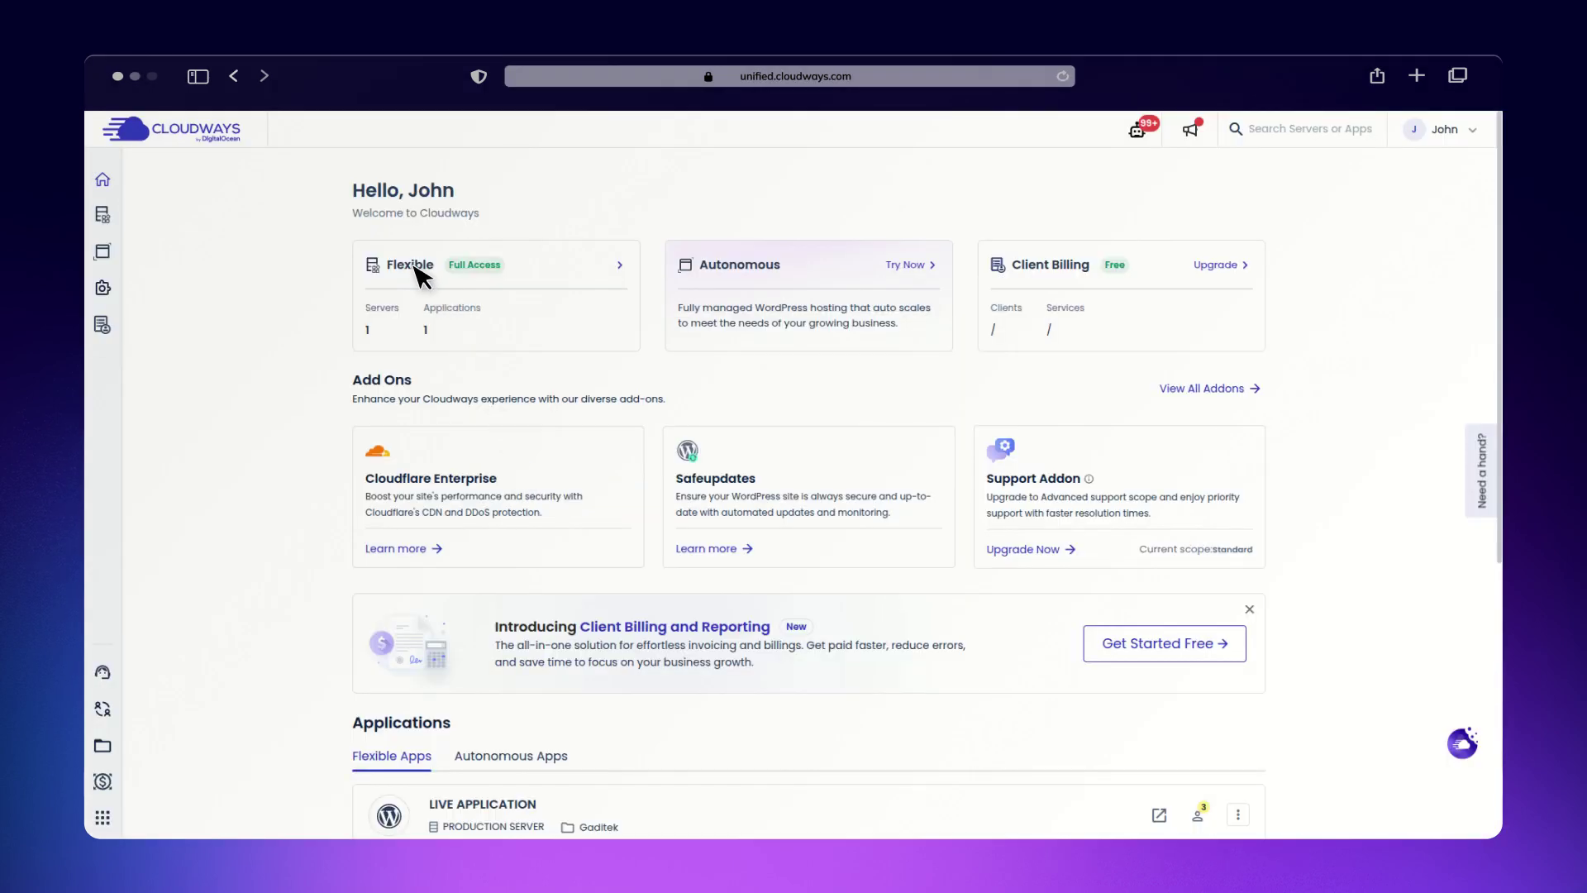
click(410, 270)
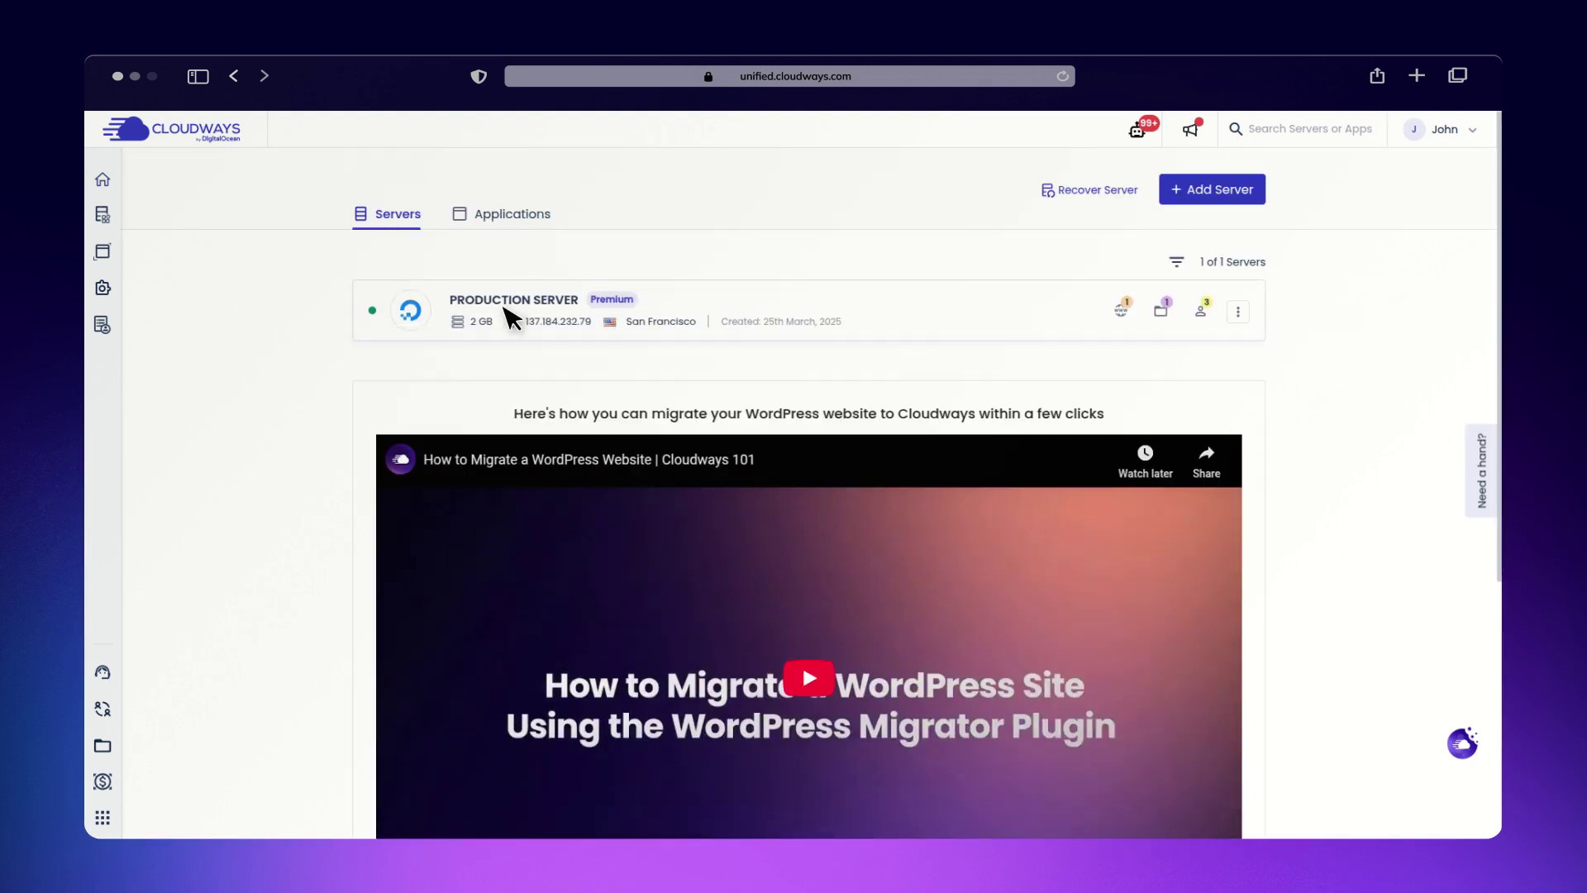
click(584, 323)
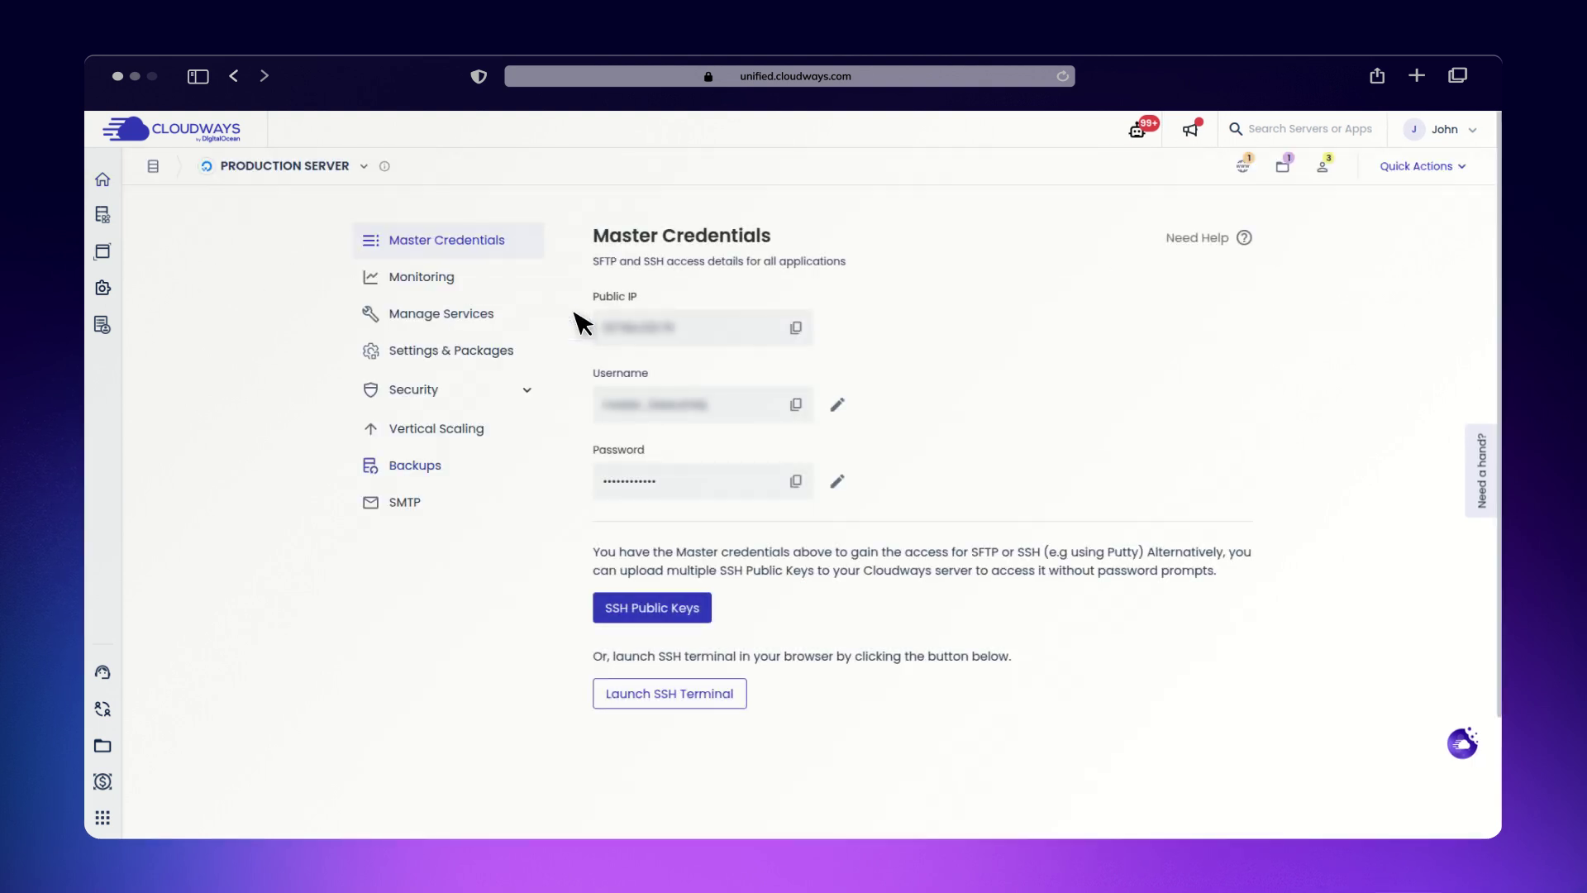
Step: Set the production server's SMTP to 'Your Own SMTP' and review the mail provider list
click(406, 503)
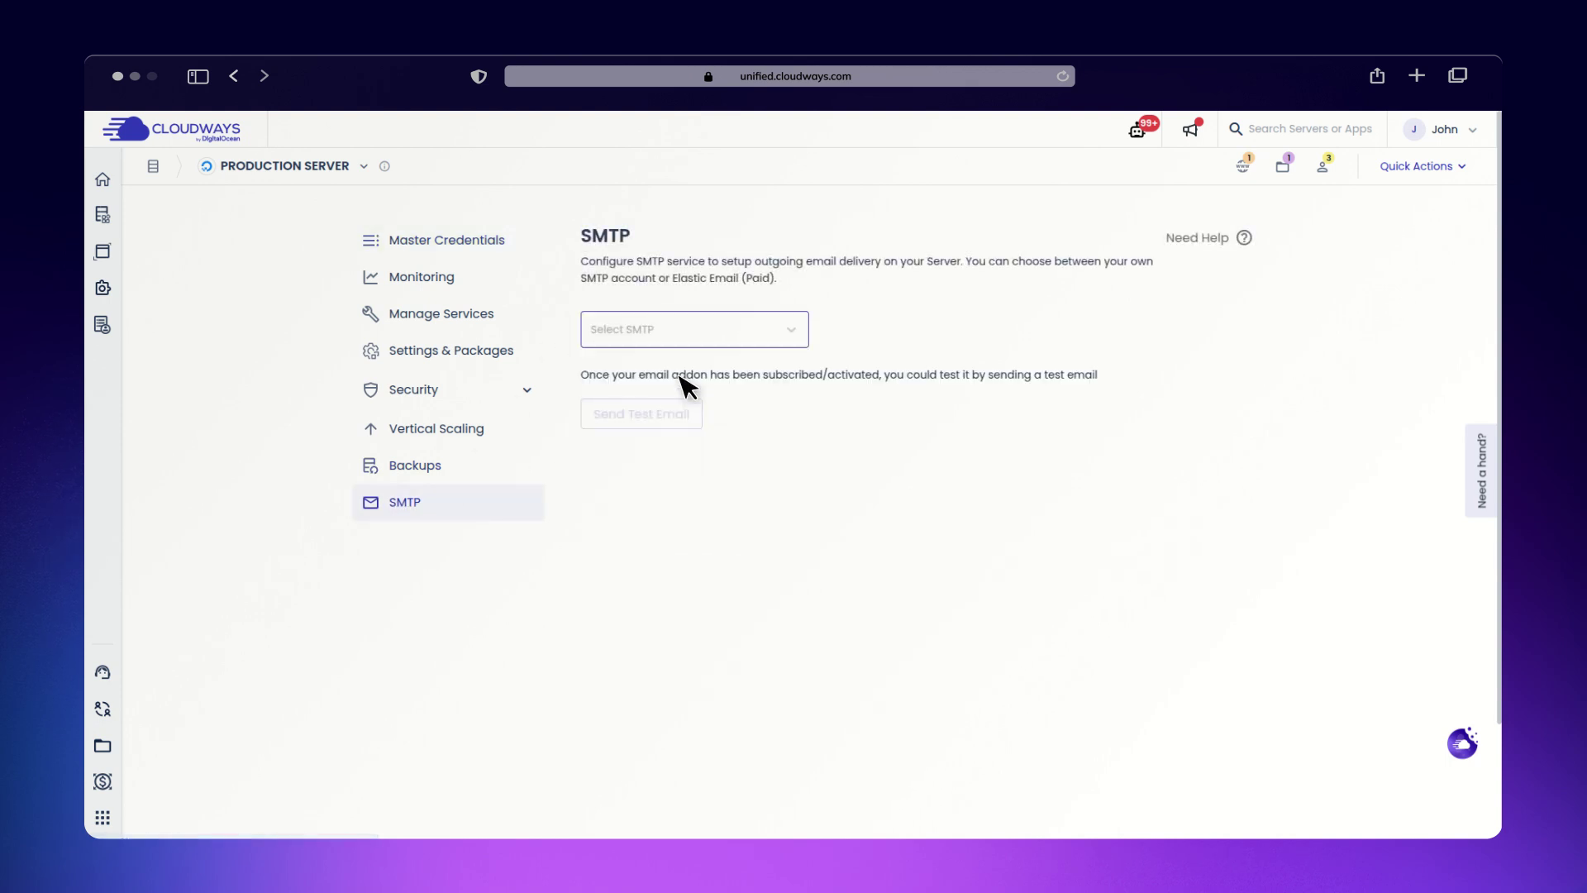
click(787, 332)
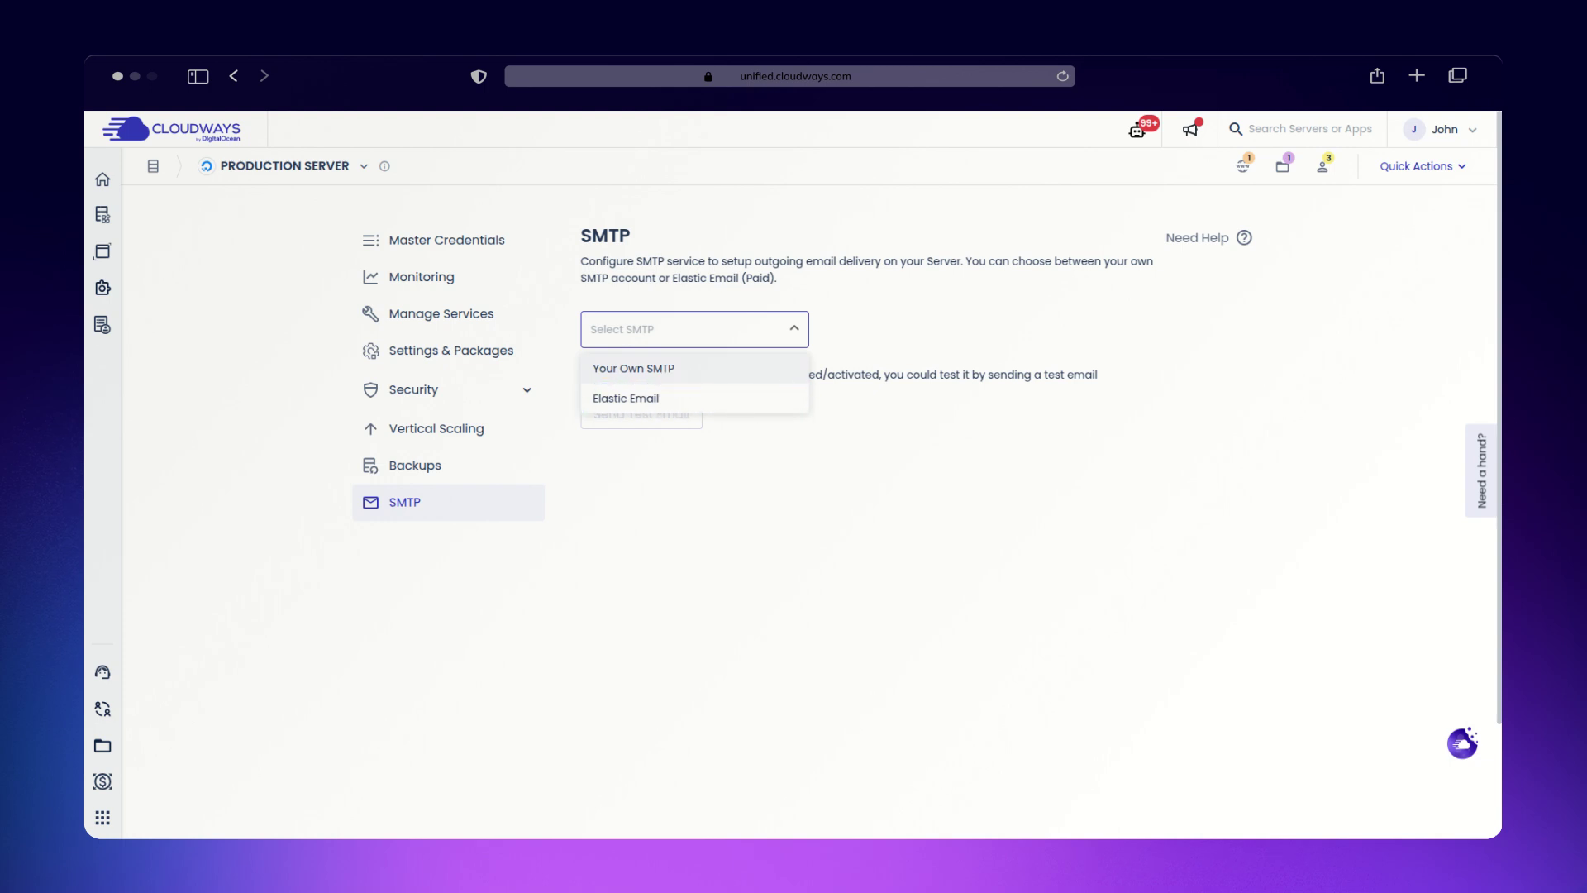
click(633, 368)
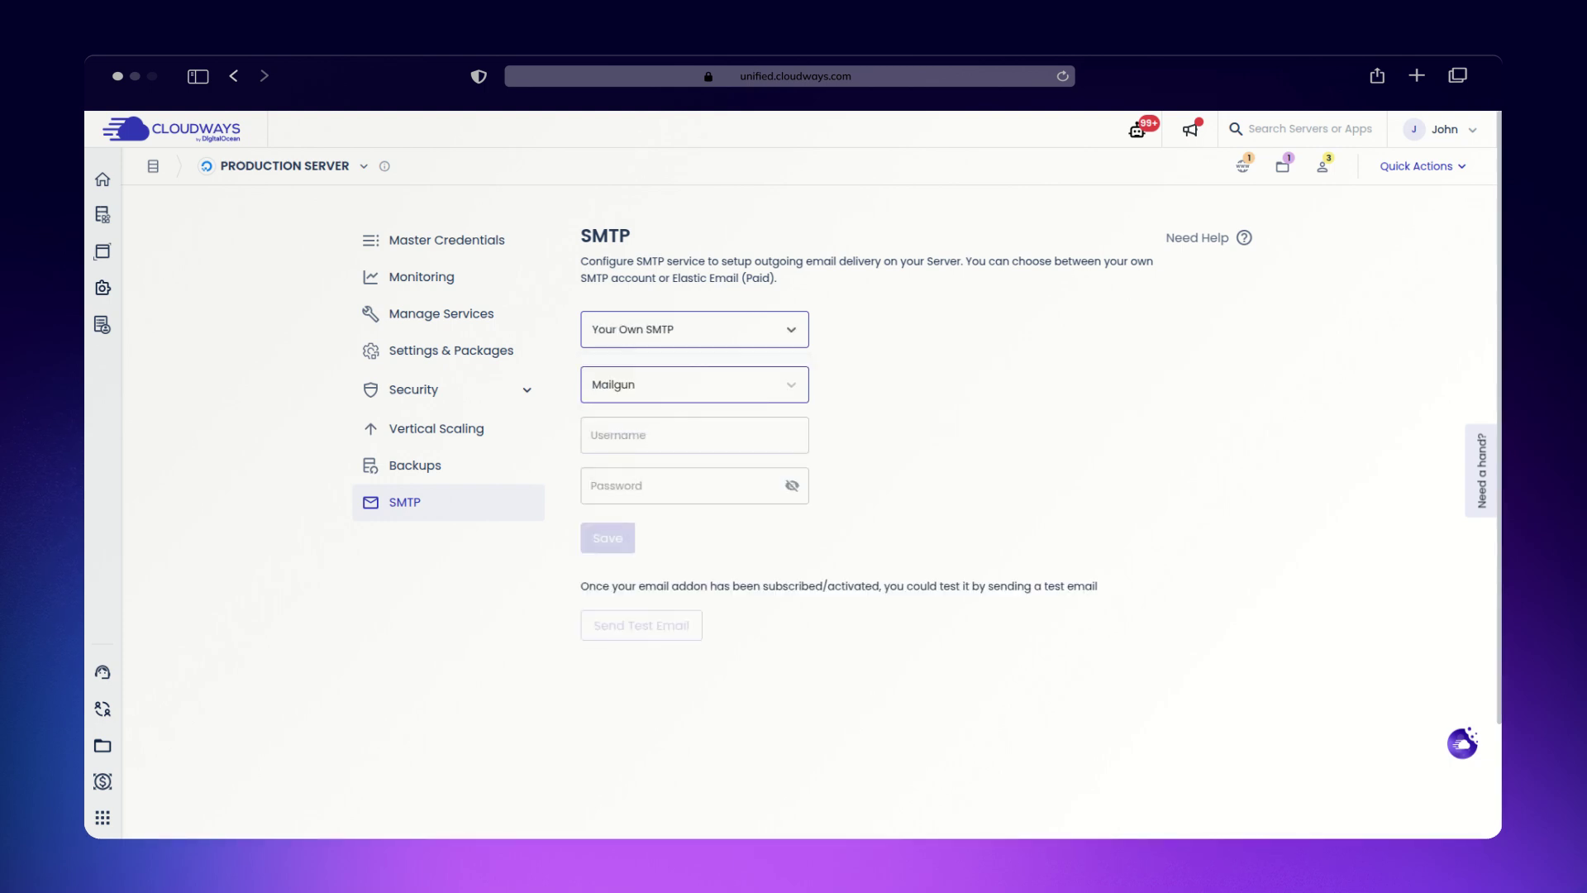
click(795, 388)
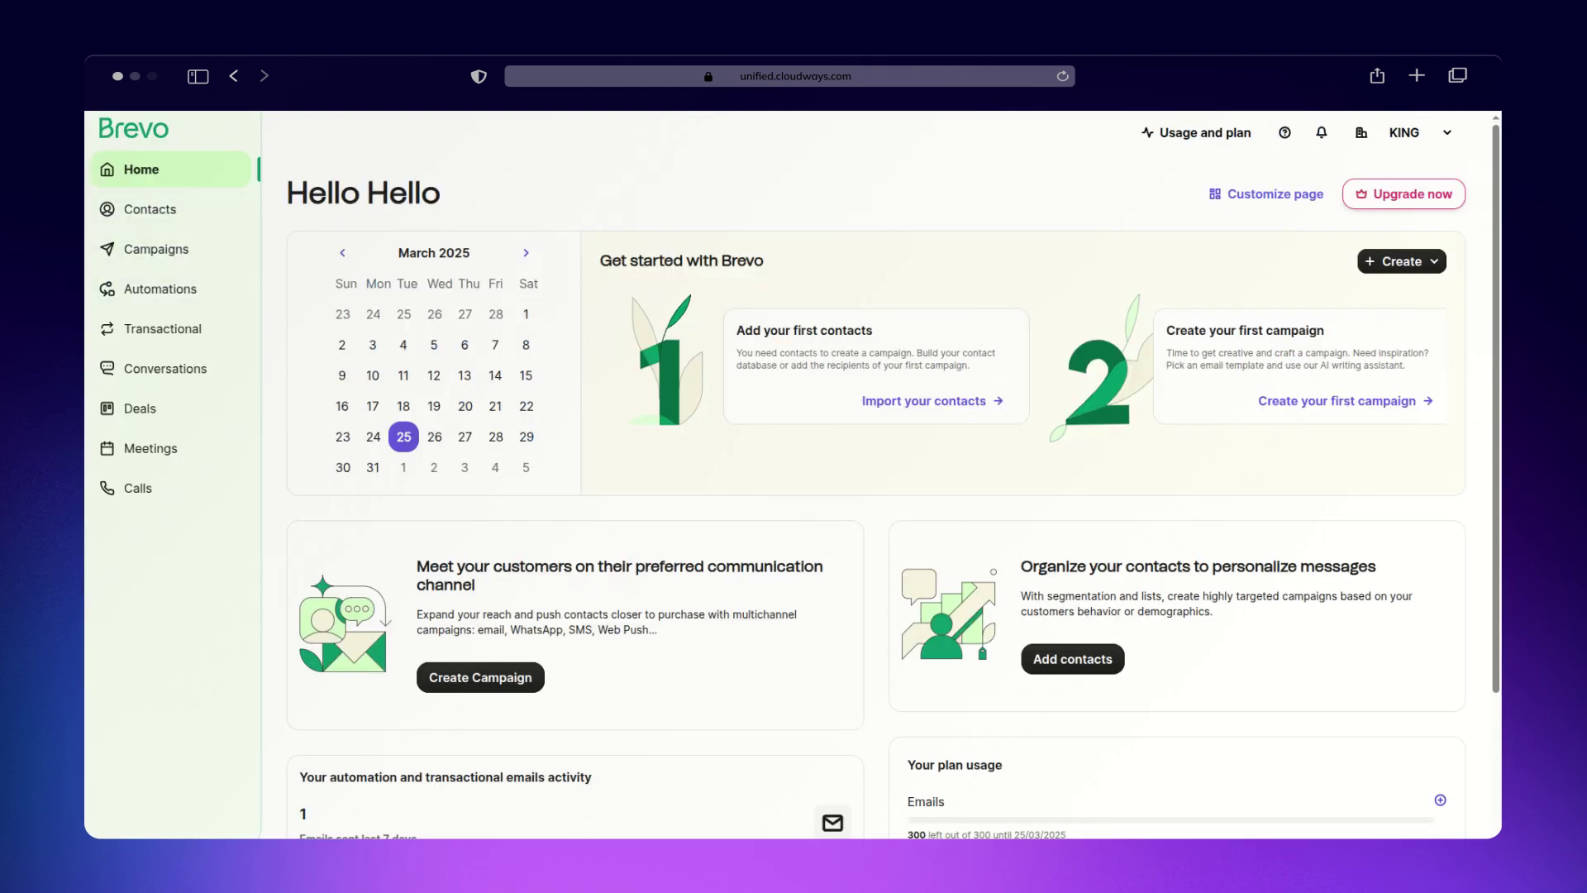
Step: Copy the SMTP server address from Brevo's SMTP & API settings
click(1425, 133)
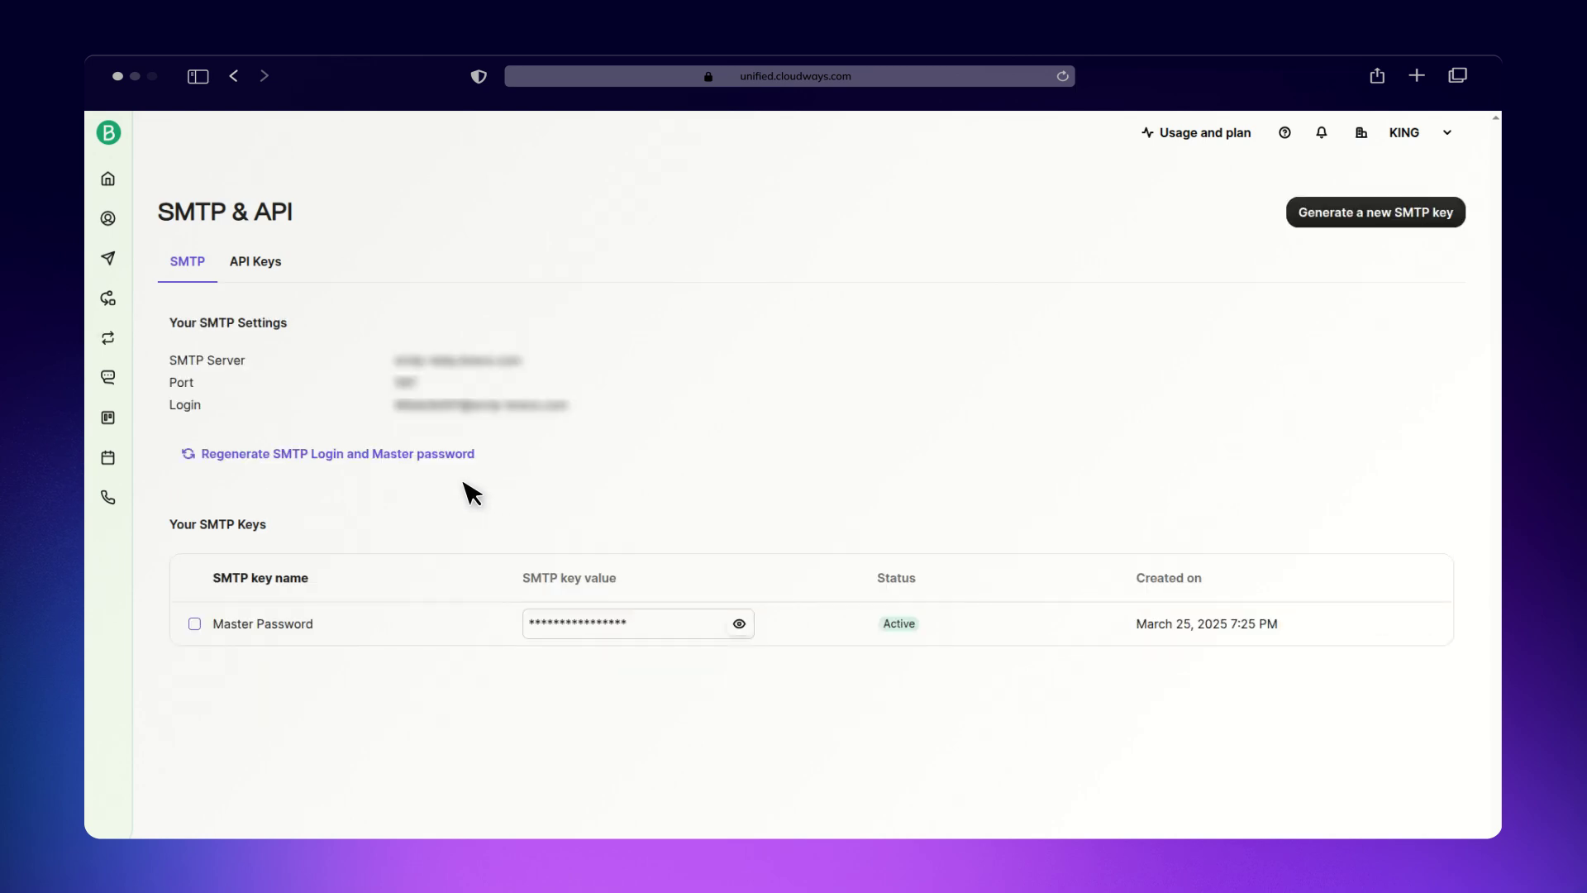
double_click(529, 369)
right_click(530, 370)
click(570, 380)
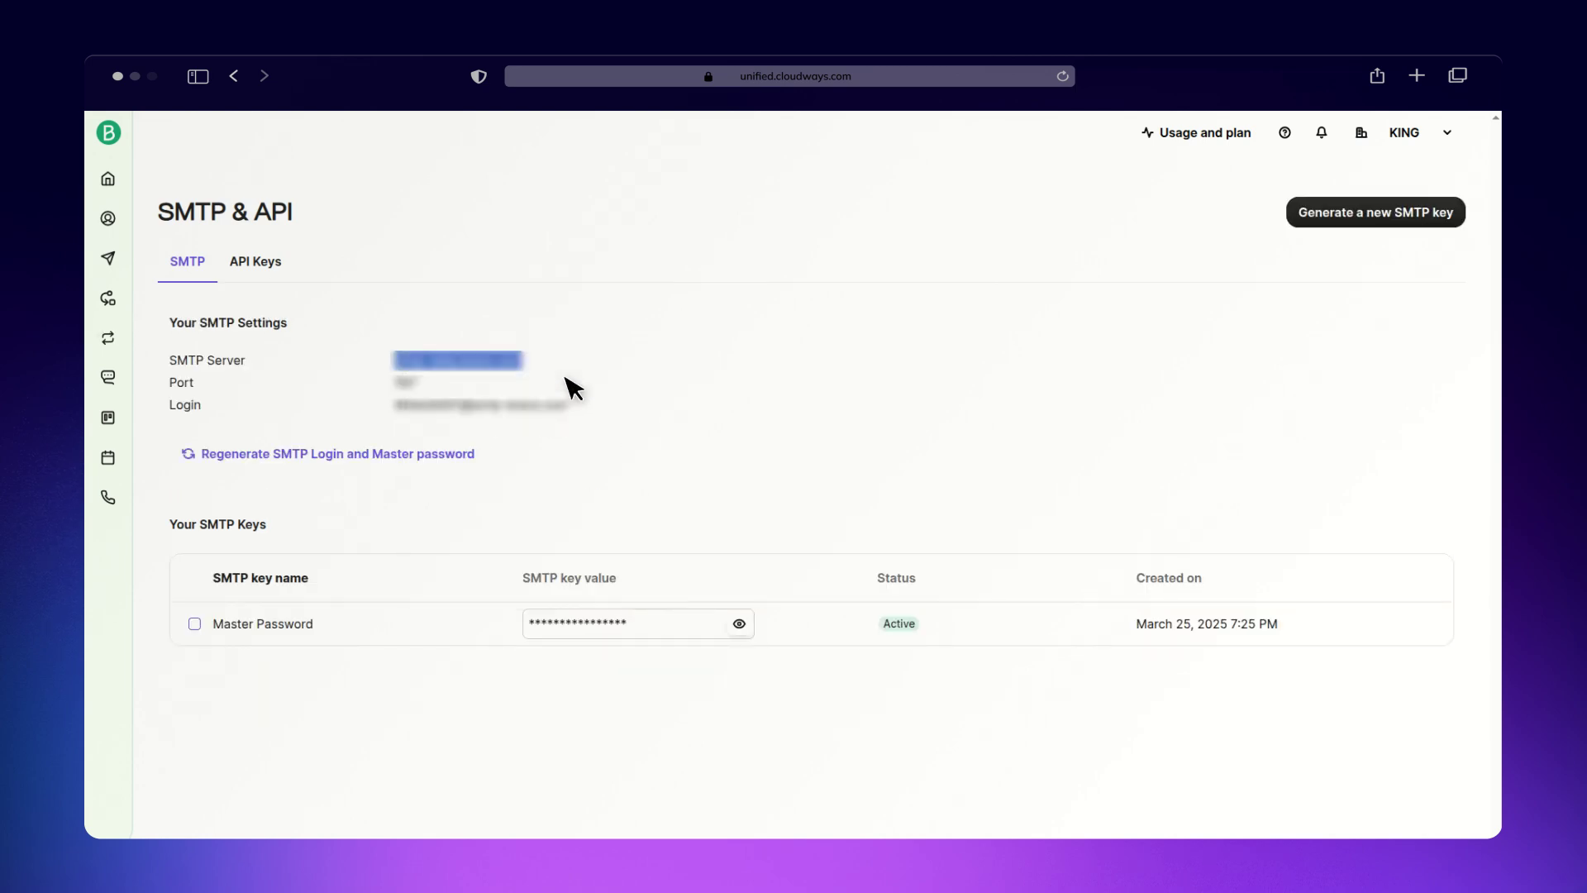
Step: Paste the Brevo SMTP server address into the Cloudways Host field
click(719, 436)
key(super+v)
key(Tab)
key(ctrl+Tab)
Step: Fill in the SMTP port and use the Brevo login as the Cloudways username
key(ctrl+Tab)
click(710, 494)
key(super+v)
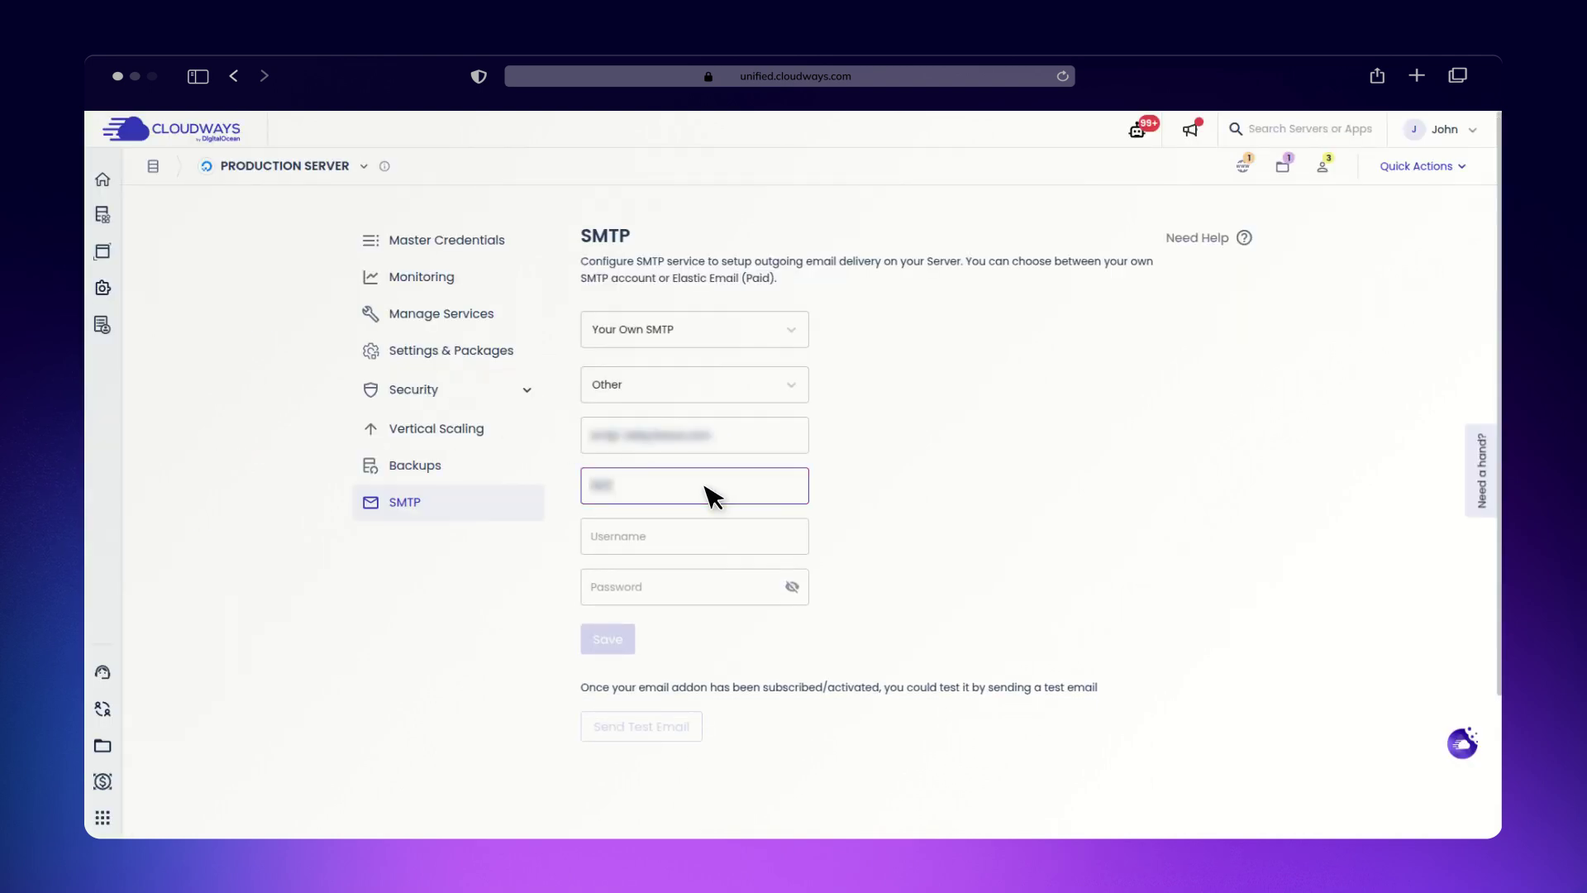
click(724, 541)
key(ctrl+Tab)
double_click(570, 406)
key(super+c)
key(ctrl+Tab)
key(super+v)
Step: Enter Brevo's revealed Master Password SMTP key as the password and save
key(ctrl+Tab)
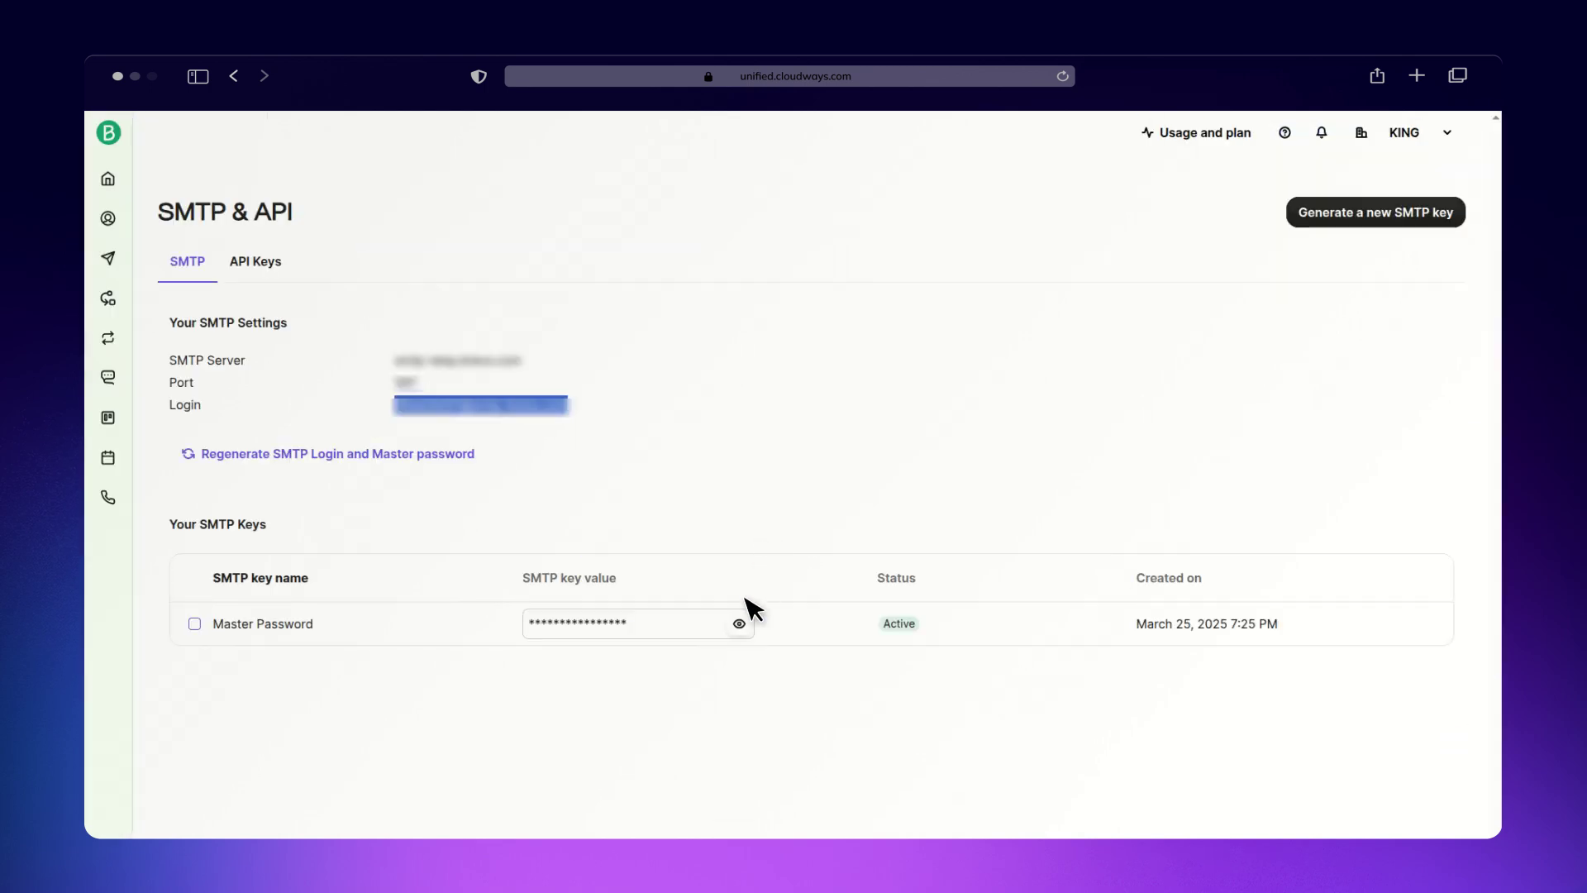
click(743, 624)
double_click(595, 624)
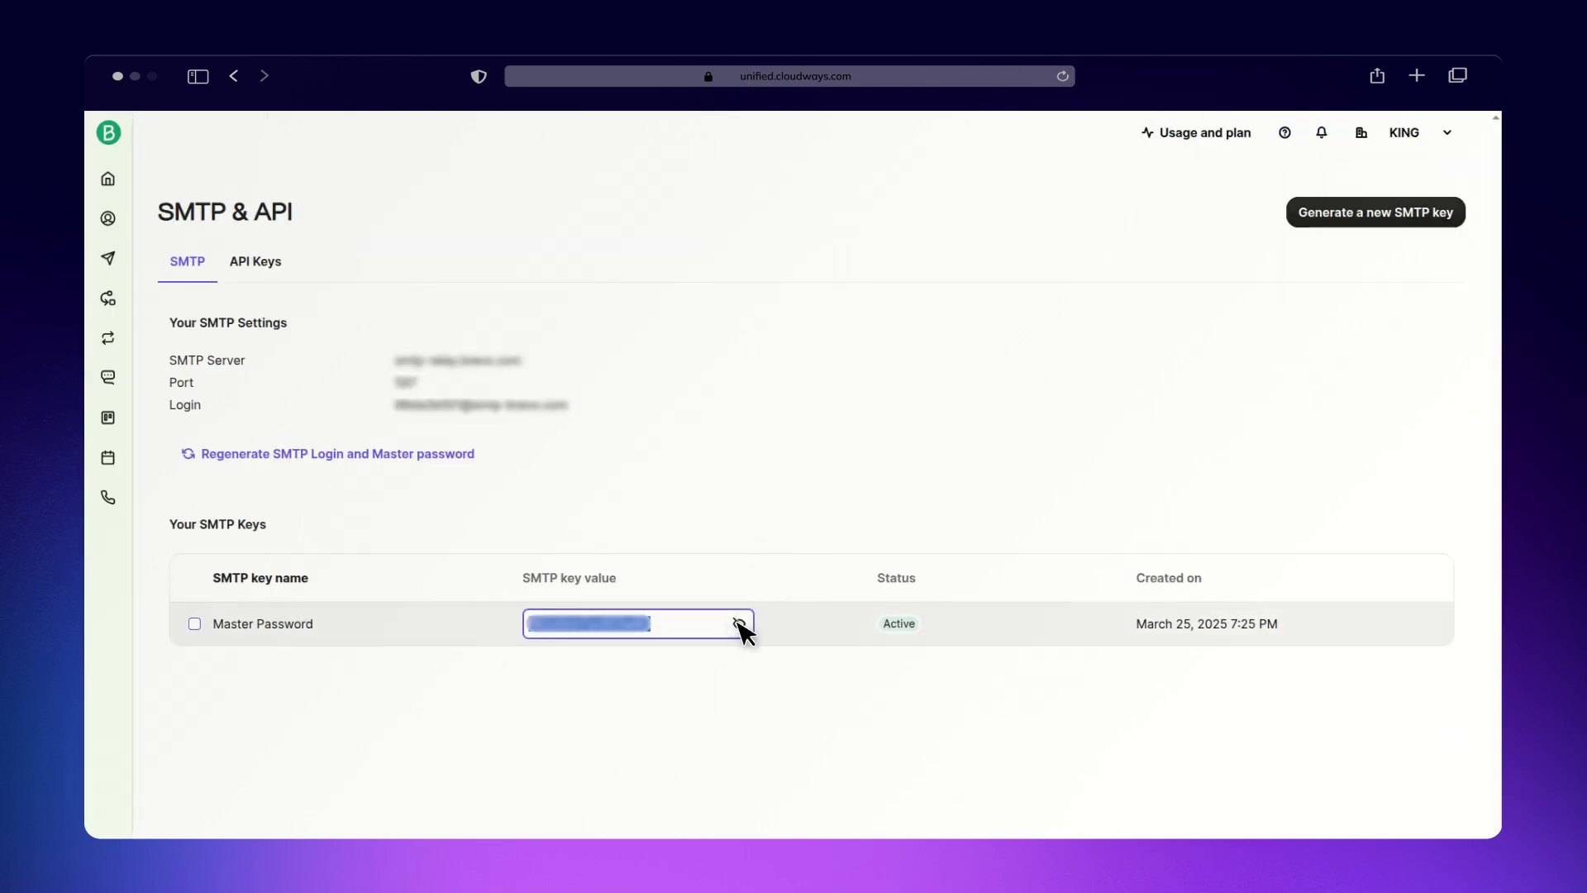
key(super+c)
key(ctrl+Tab)
click(695, 586)
key(super+v)
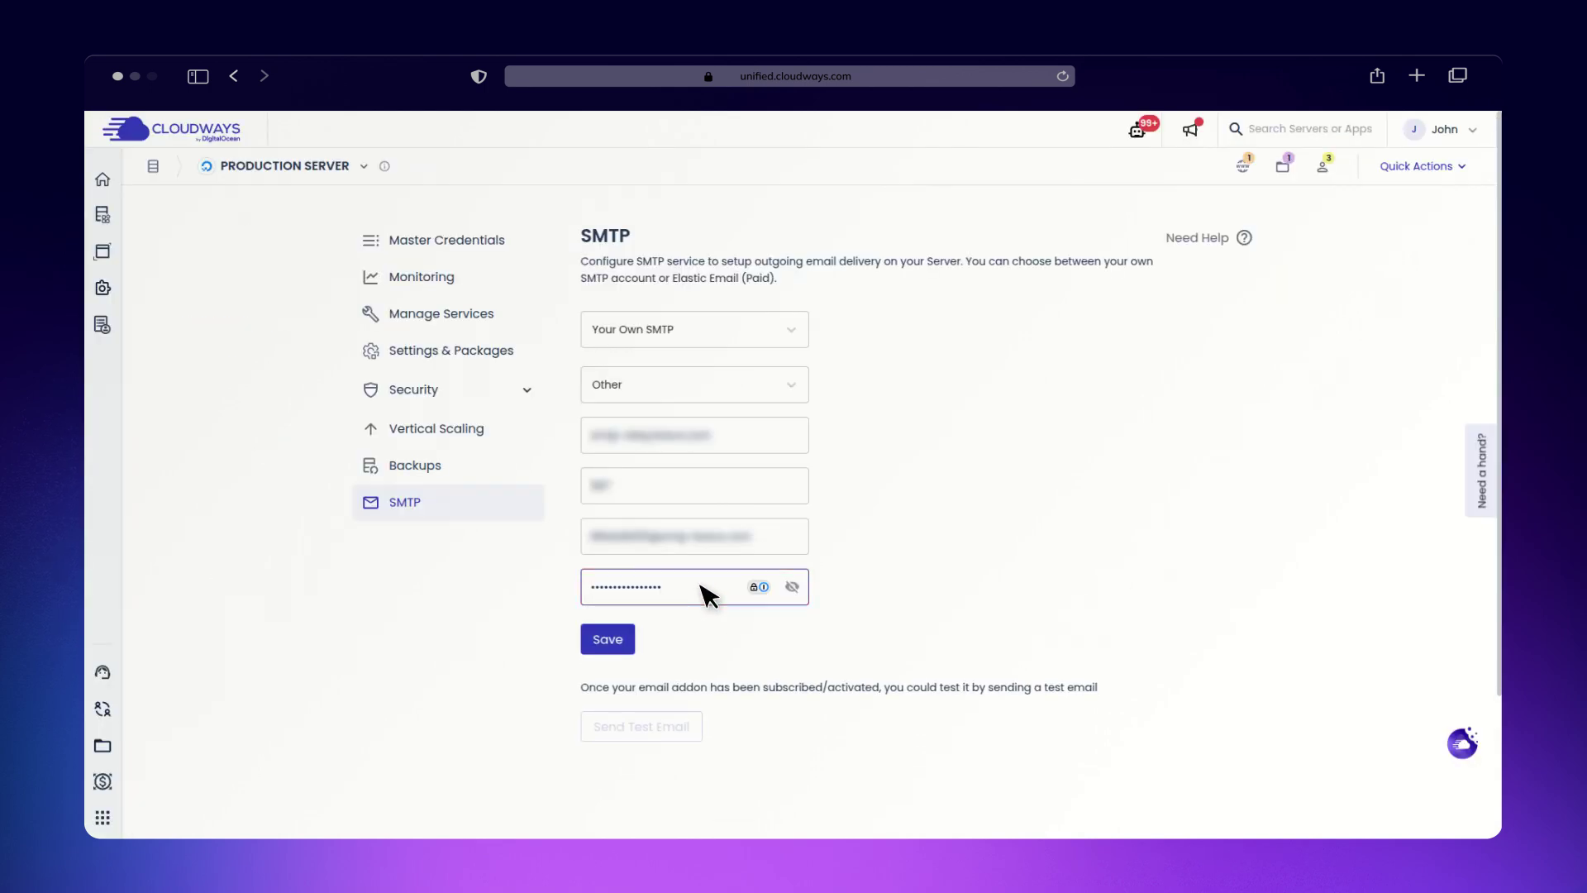
click(608, 638)
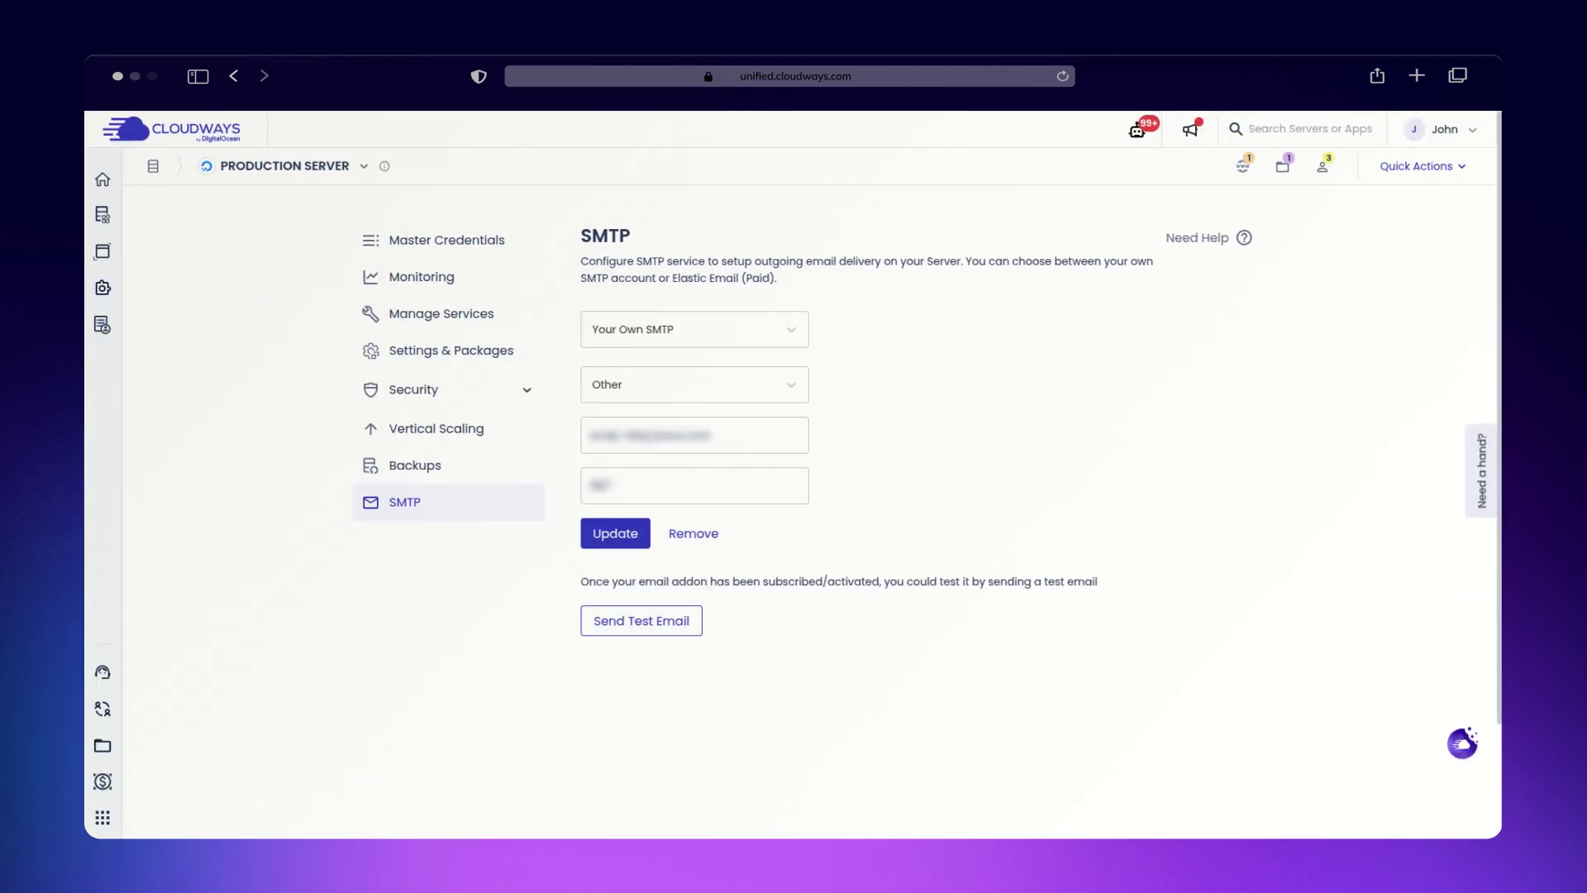
Step: Fill in the sender address in the Send Test Email dialog and send it
click(665, 625)
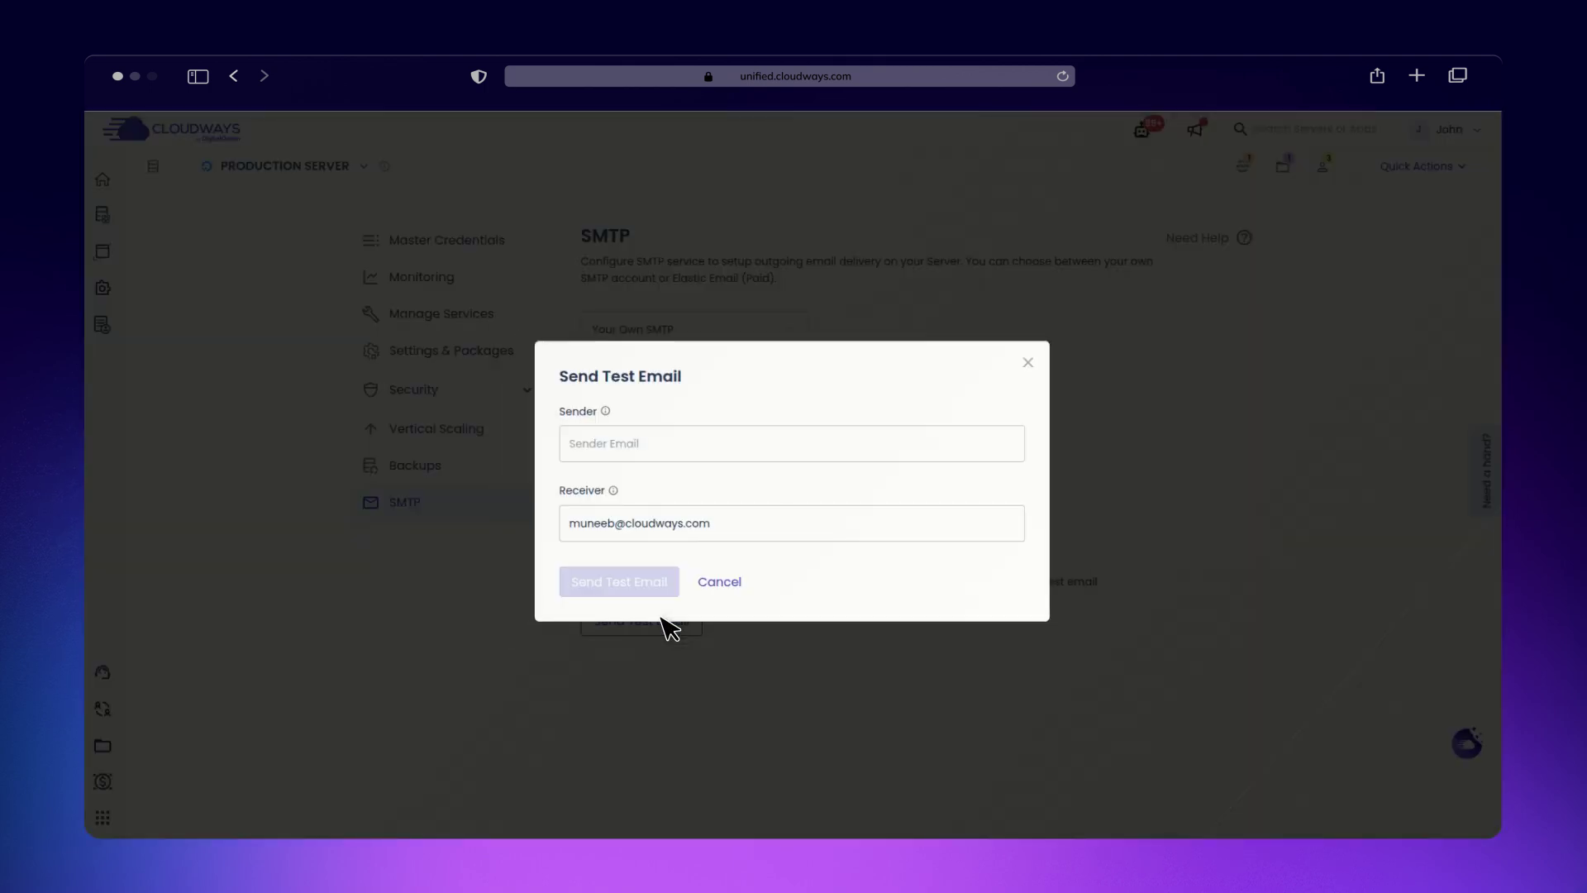
click(958, 450)
text(john.doe @)
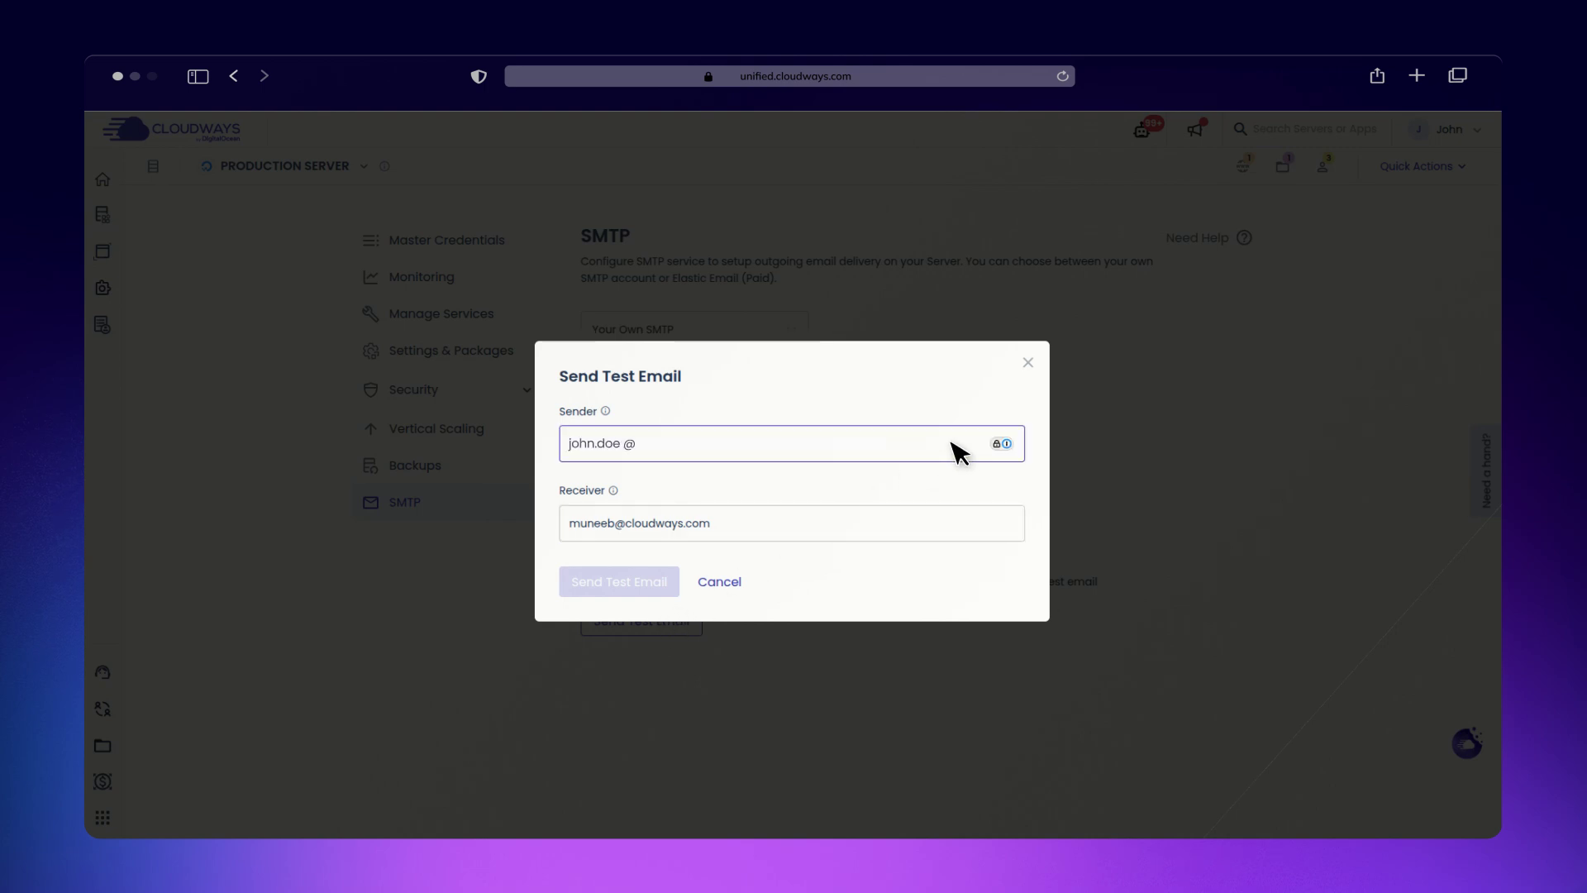
text(ways.com)
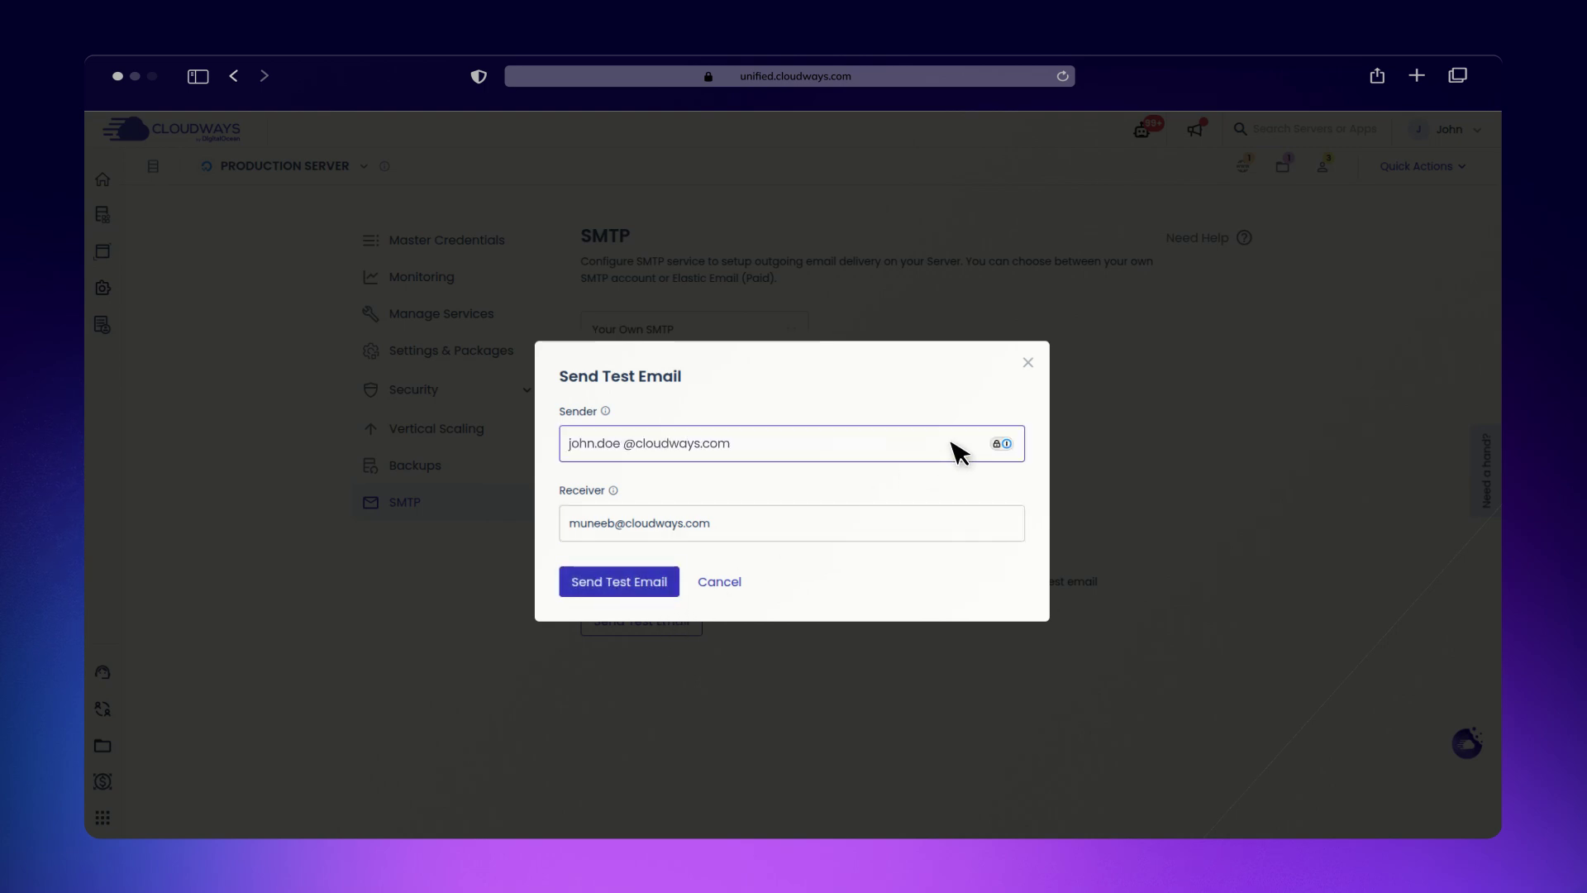
click(632, 582)
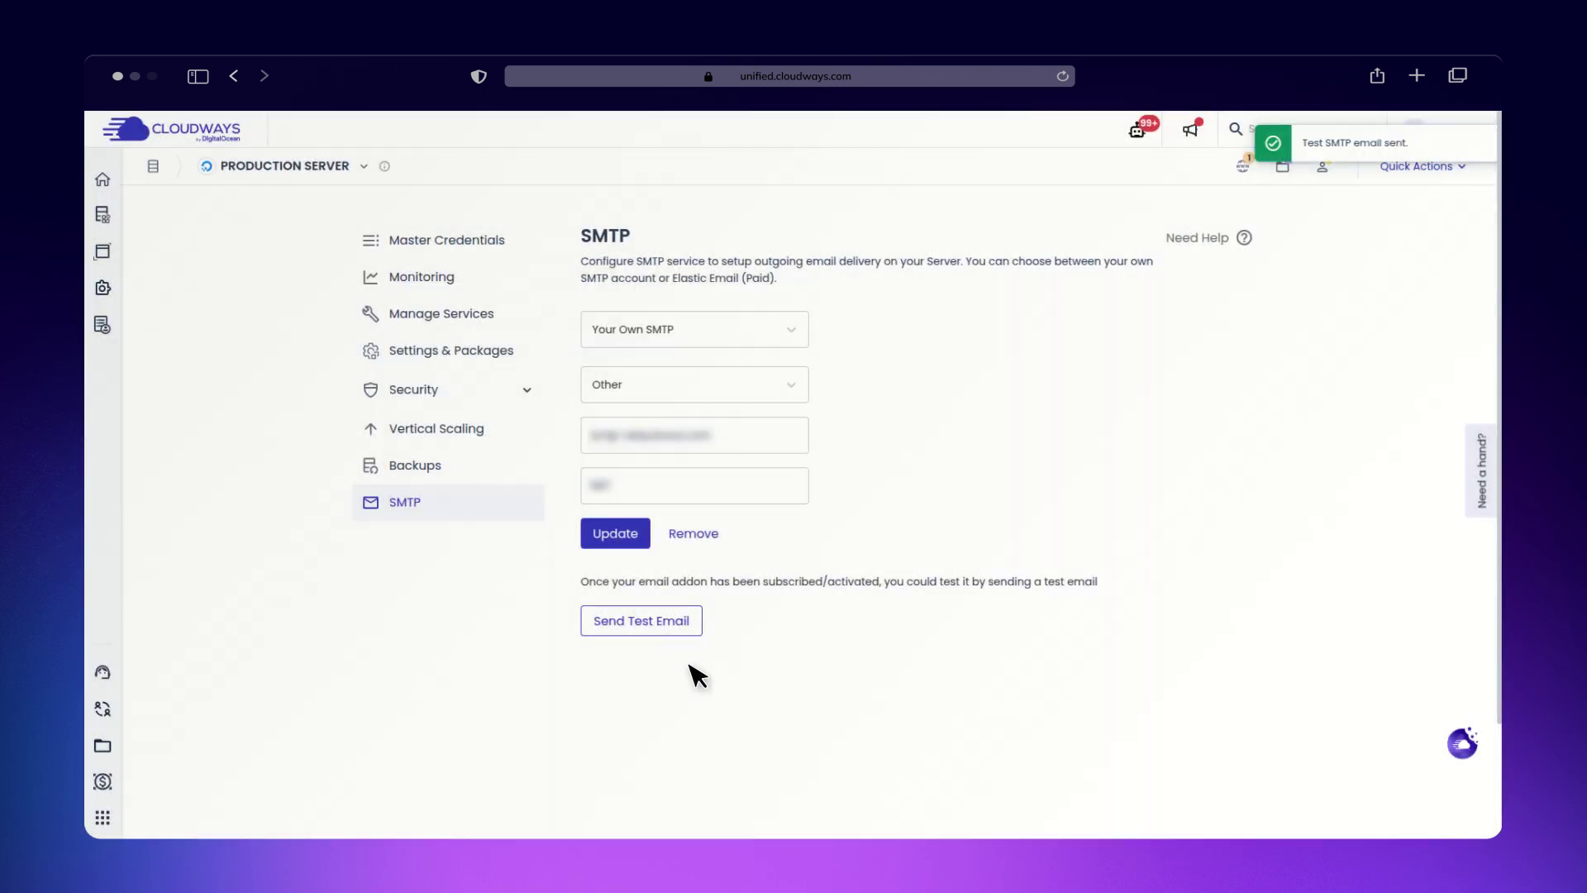